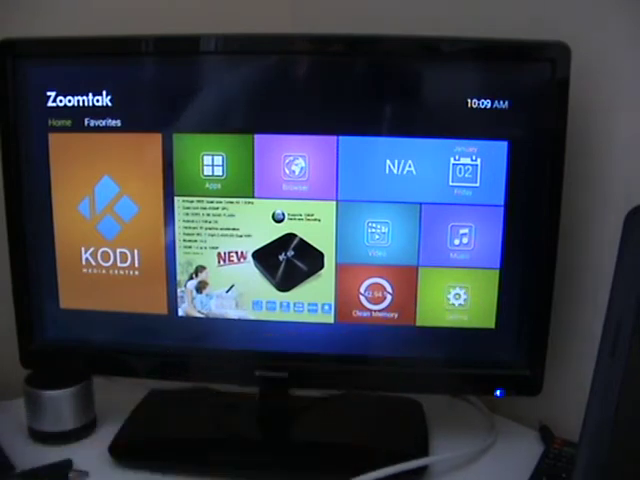
# - Move focus from Apps to the Setting tile and open Settings on the Network section
pyautogui.press('Right')
pyautogui.press('Right')
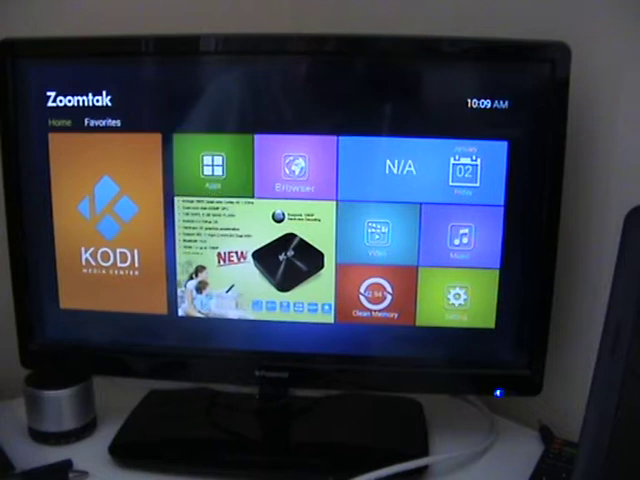
pyautogui.press('Right')
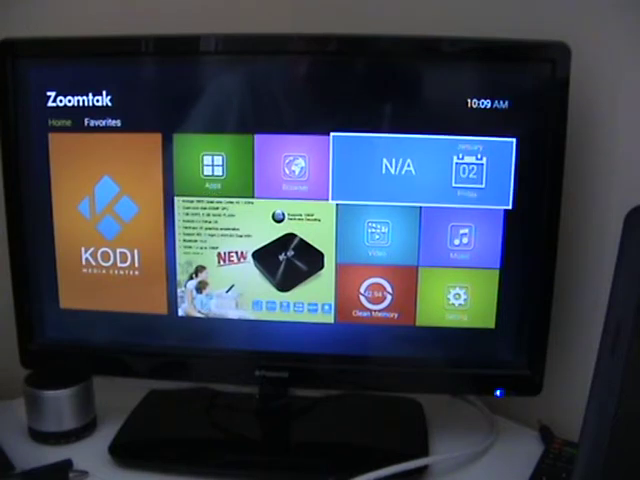
pyautogui.press('Down')
pyautogui.press('Down')
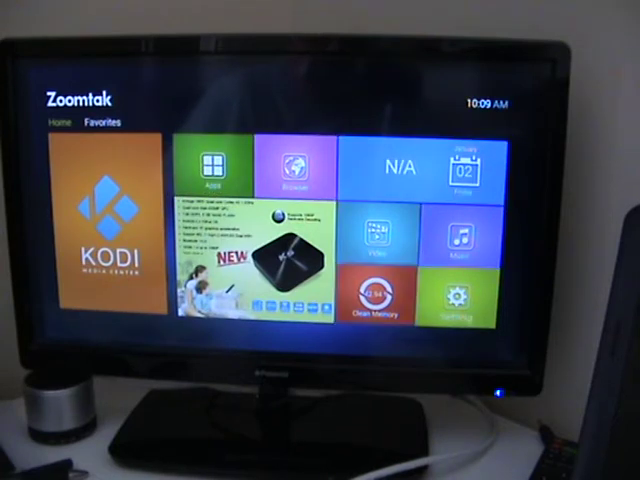
pyautogui.press('Right')
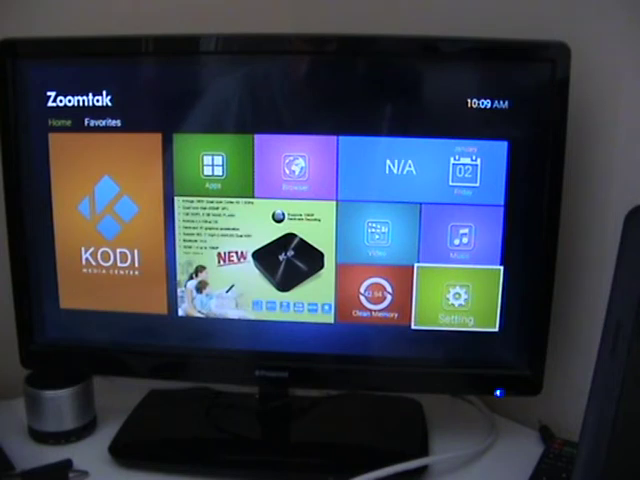
pyautogui.press('Return')
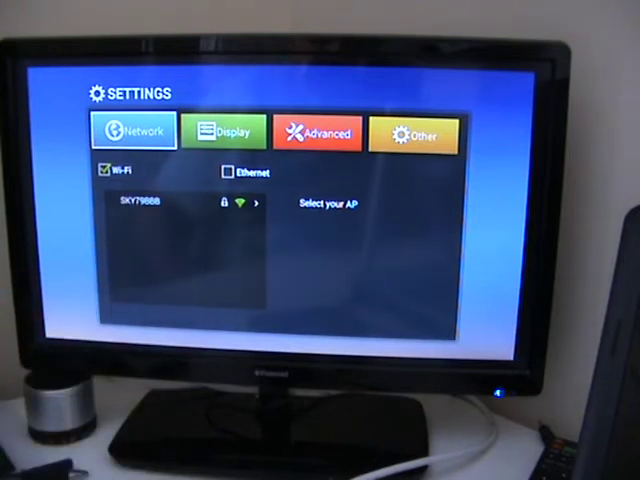
# - Select the SKY79888 access point below the Wi-Fi checkbox to bring up its password entry
pyautogui.press('Down')
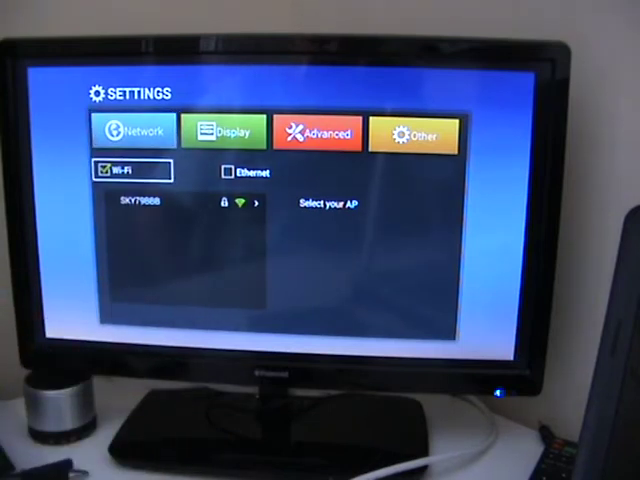
pyautogui.press('Down')
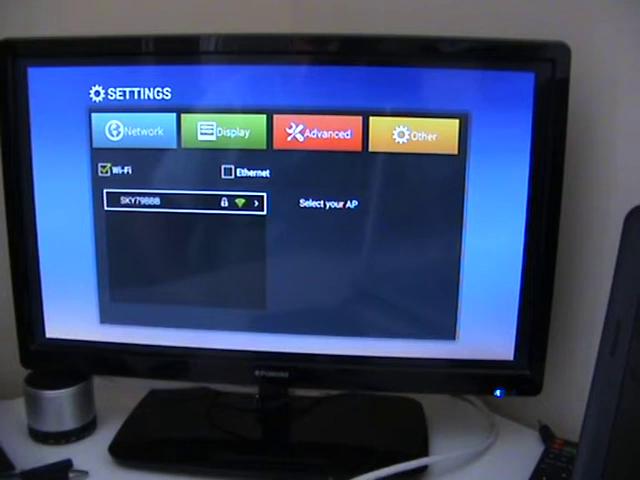
pyautogui.press('Return')
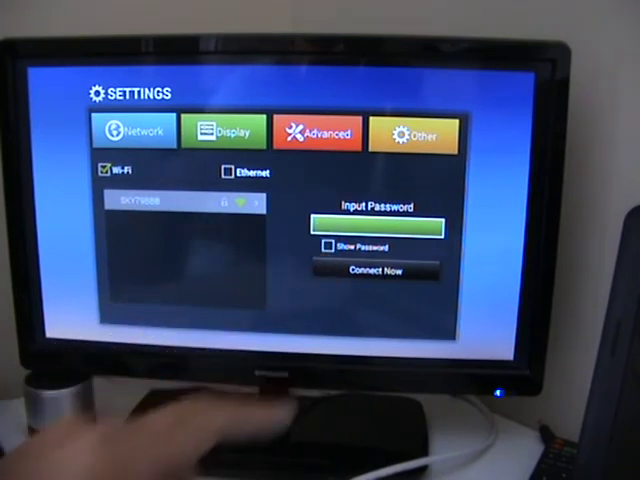
# - Tick Show Password and bring up the on-screen keyboard for the empty password field
pyautogui.press('Down')
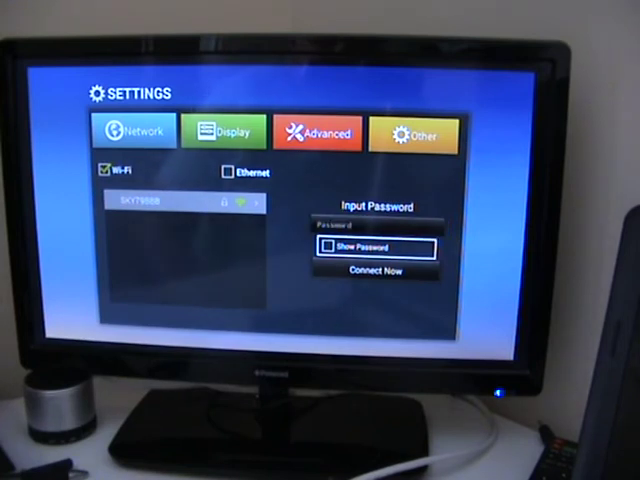
pyautogui.press('Return')
pyautogui.press('Up')
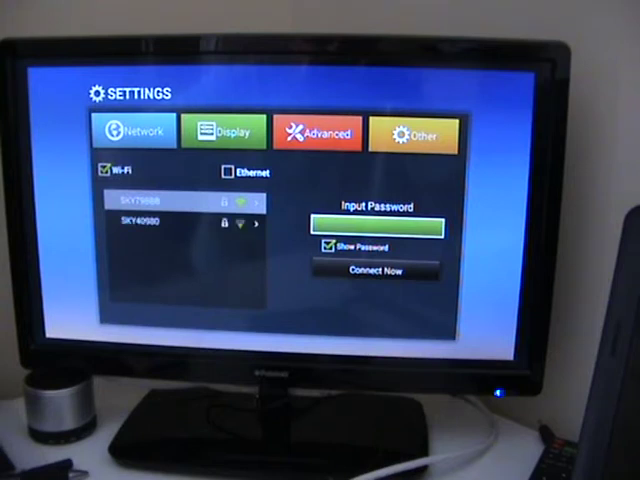
pyautogui.press('Return')
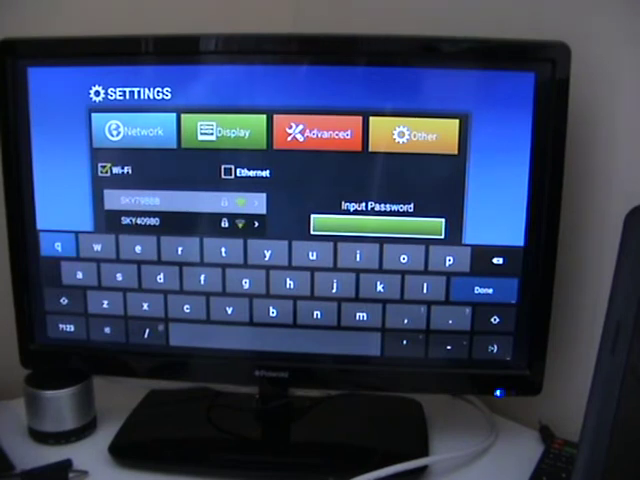
# - Switch the on-screen keyboard to uppercase letters
pyautogui.press('Down')
pyautogui.press('Down')
pyautogui.press('Down')
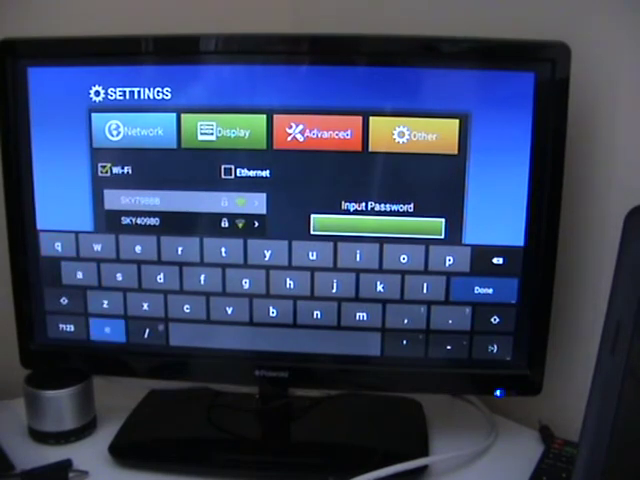
pyautogui.press('Up')
pyautogui.press('Left')
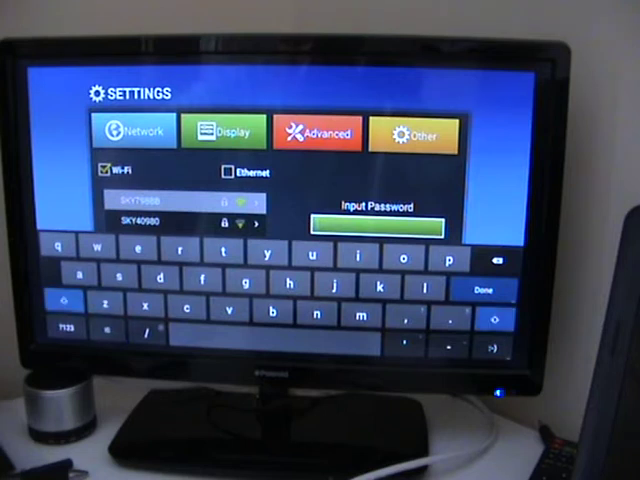
pyautogui.press('Return')
# - Enter the first three characters of the Wi-Fi password
pyautogui.press('Up')
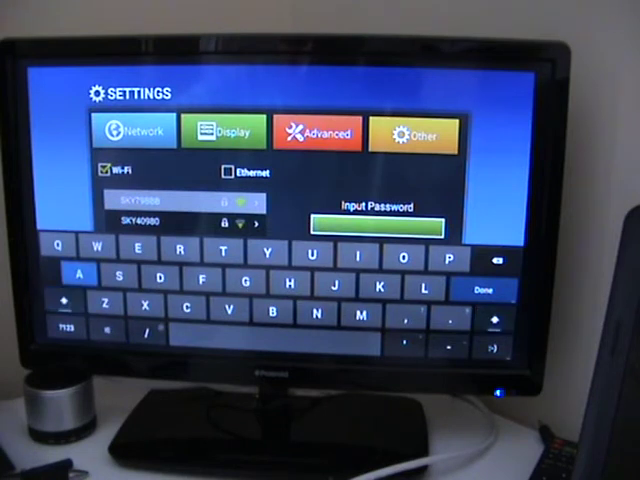
pyautogui.press('Up')
pyautogui.press('Right')
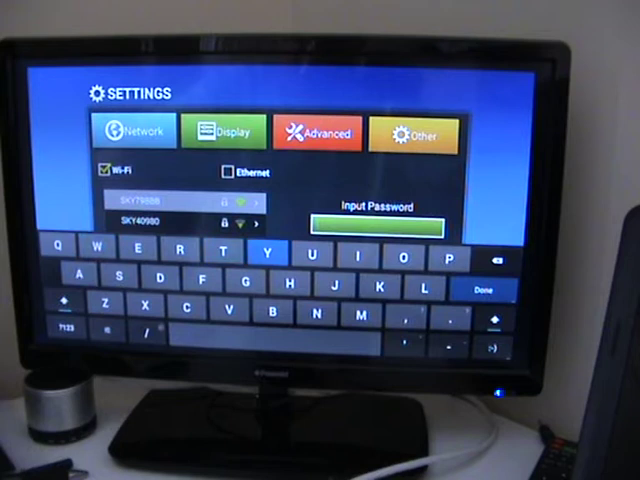
pyautogui.press('Right')
pyautogui.press('Return')
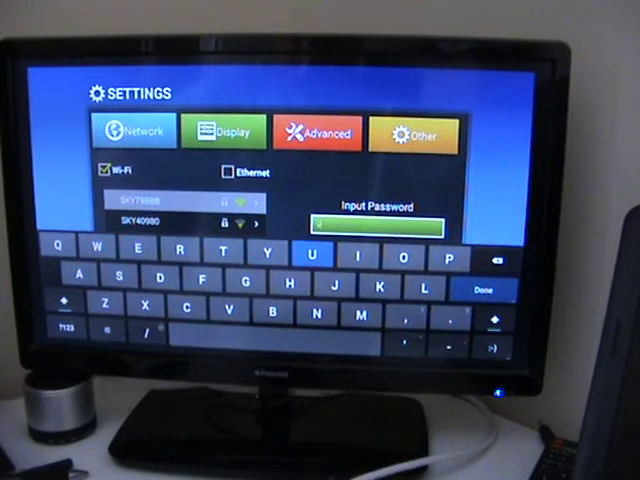
pyautogui.press('Down')
pyautogui.press('Left')
pyautogui.press('Left')
pyautogui.press('Left')
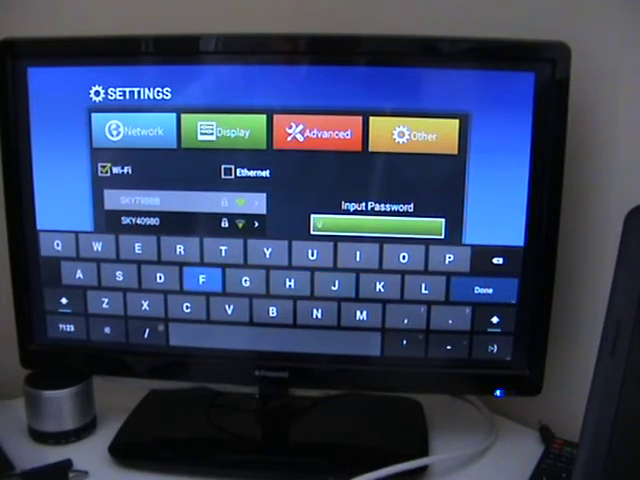
pyautogui.press('Left')
pyautogui.press('Right')
pyautogui.press('Return')
pyautogui.press('Up')
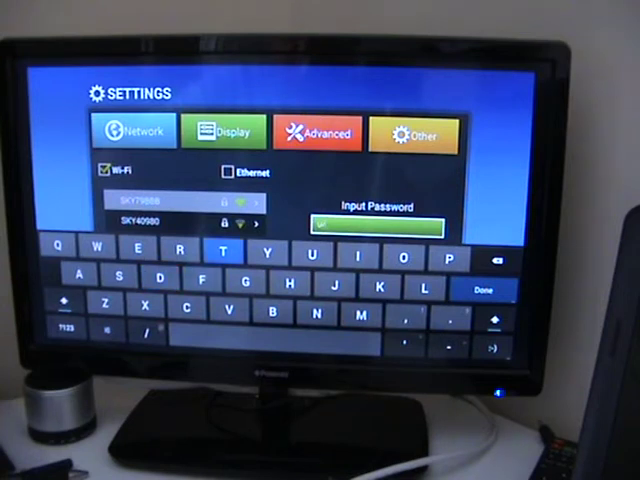
pyautogui.press('Down')
pyautogui.press('Left')
pyautogui.press('Left')
pyautogui.press('Left')
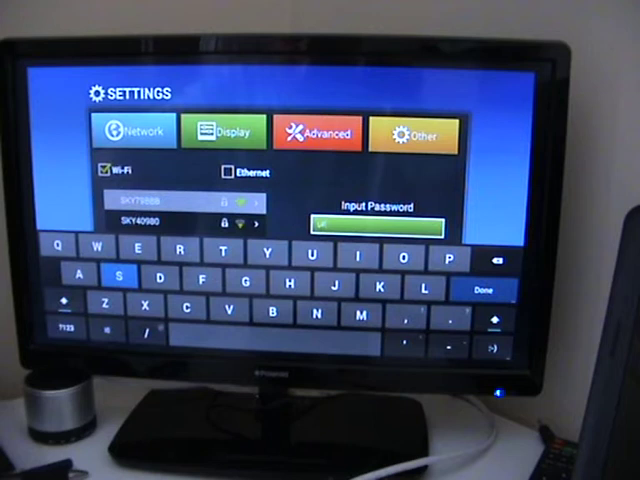
pyautogui.press('Up')
pyautogui.press('Right')
pyautogui.press('Right')
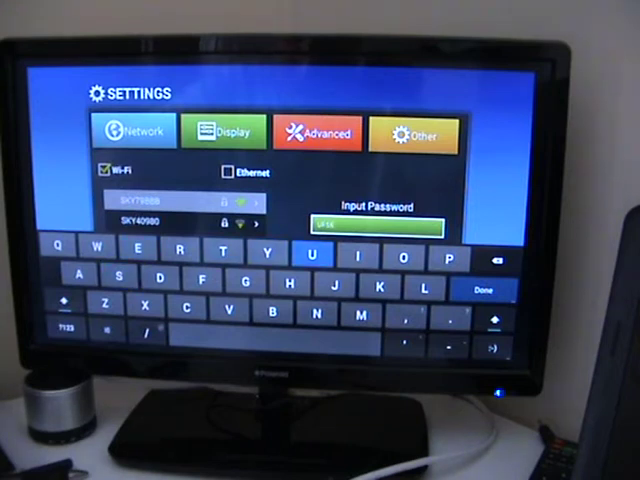
pyautogui.press('Left')
pyautogui.press('Return')
pyautogui.press('Down')
pyautogui.press('Down')
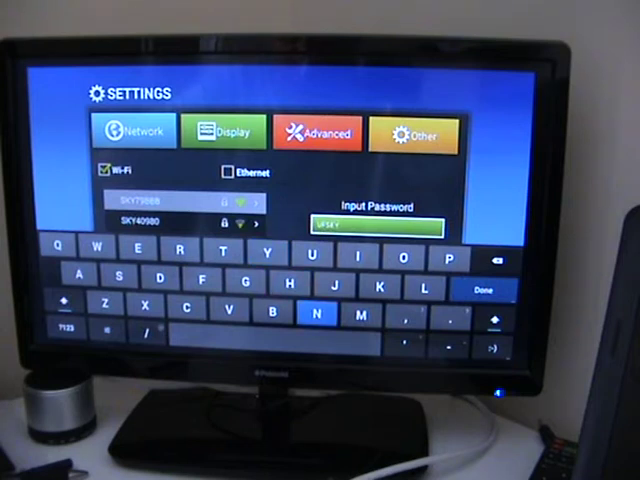
pyautogui.press('Left')
pyautogui.press('Left')
pyautogui.press('Left')
pyautogui.press('Up')
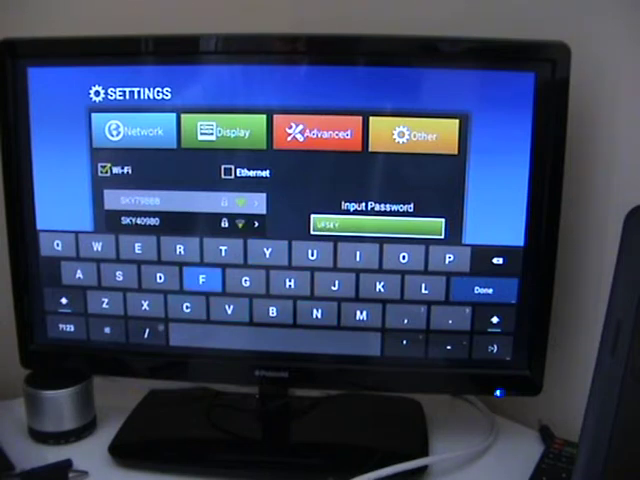
pyautogui.press('Left')
pyautogui.press('Return')
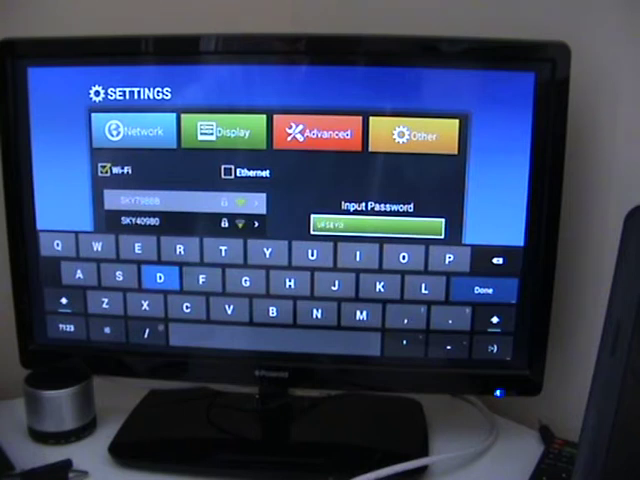
pyautogui.press('Down')
pyautogui.press('Right')
pyautogui.press('Return')
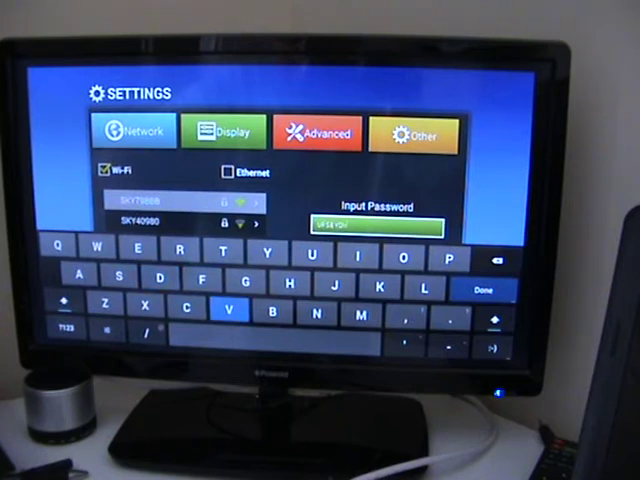
pyautogui.press('Up')
pyautogui.press('Up')
pyautogui.press('Left')
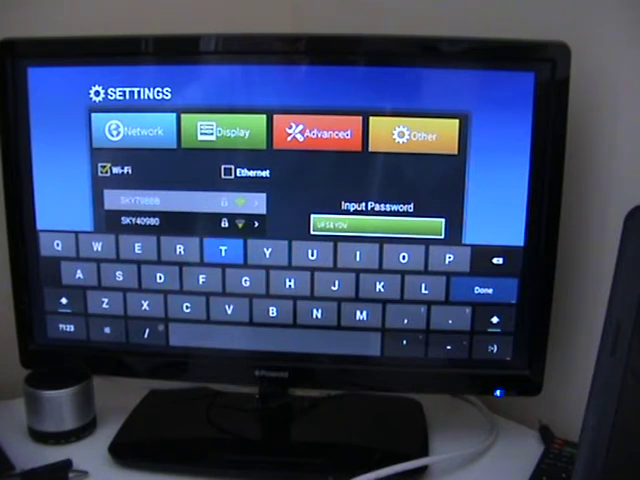
pyautogui.press('Left')
pyautogui.press('Return')
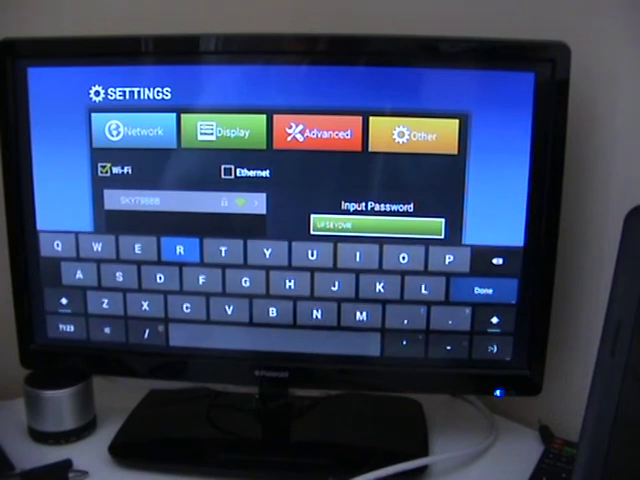
# - Connect to SKY79888 with the entered password, then return to the home screen
pyautogui.press('Escape')
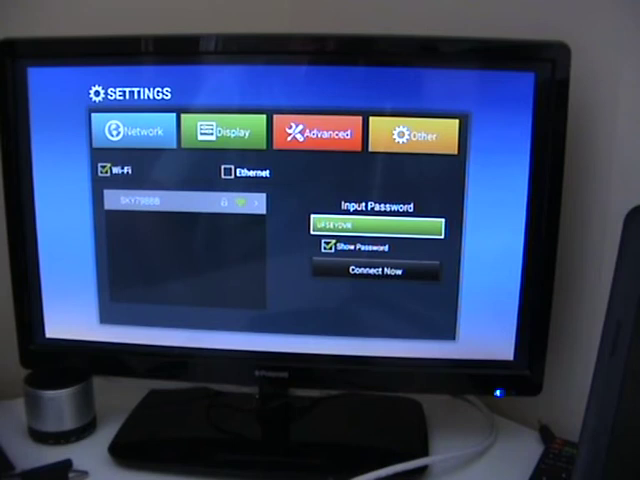
pyautogui.press('Down')
pyautogui.press('Down')
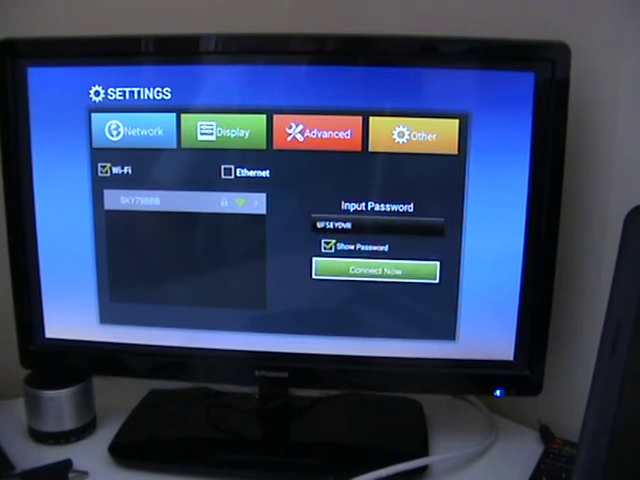
pyautogui.press('Return')
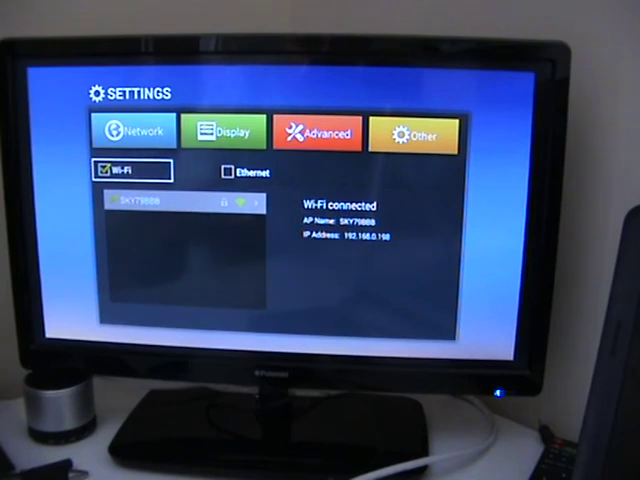
pyautogui.press('Escape')
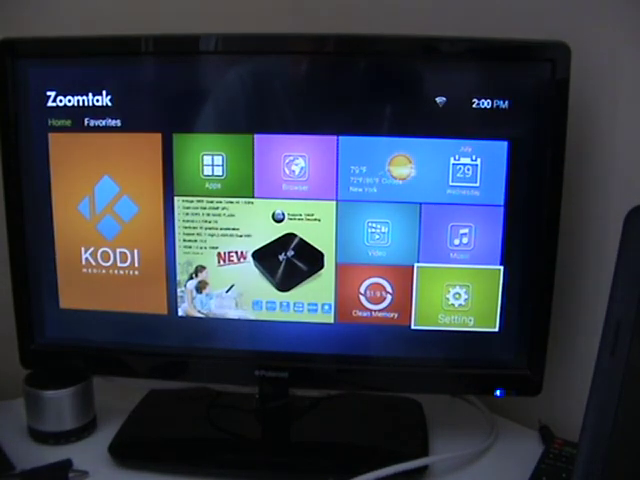
# - Move home-screen focus up and left onto the Apps tile
pyautogui.press('Up')
pyautogui.press('Up')
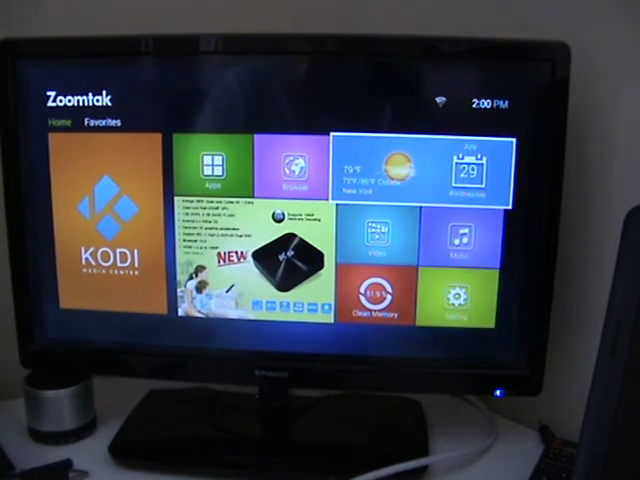
pyautogui.press('Left')
pyautogui.press('Left')
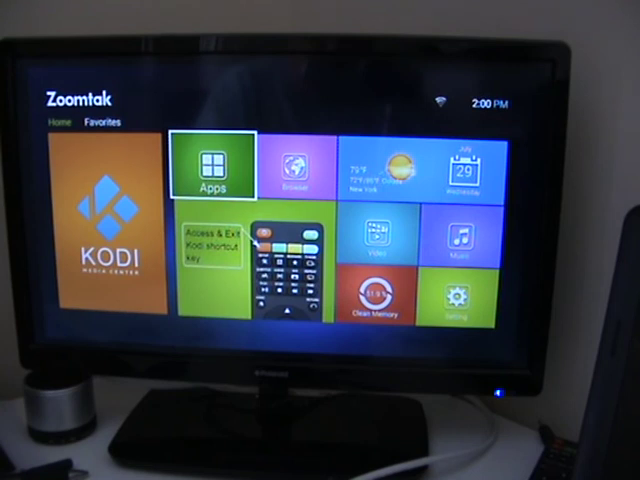
# - Open the Apps grid and highlight Media Manager in its bottom row
pyautogui.press('Return')
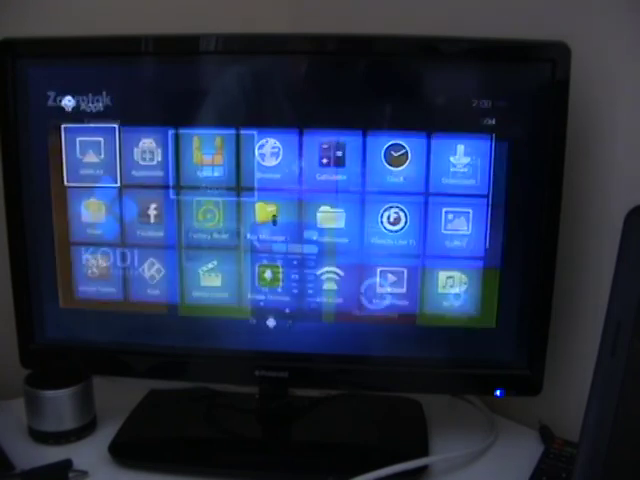
pyautogui.press('Down')
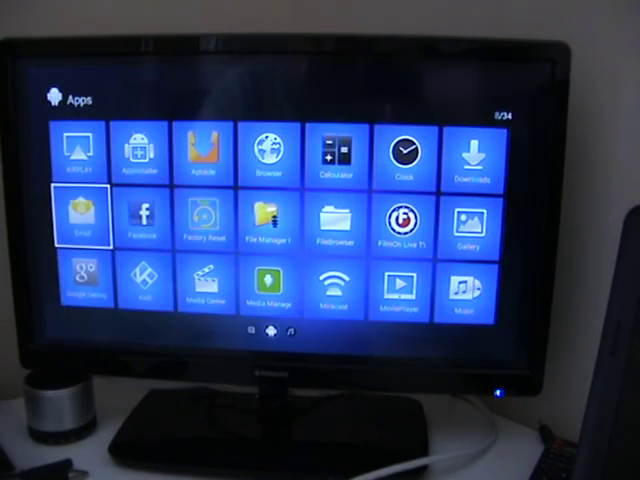
pyautogui.press('Down')
pyautogui.press('Right')
pyautogui.press('Right')
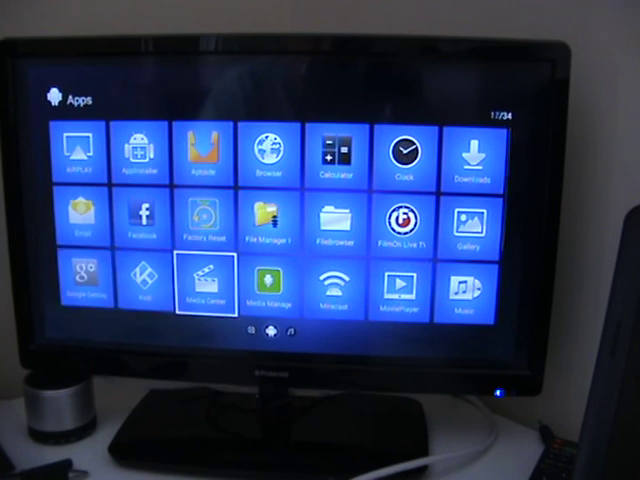
pyautogui.press('Right')
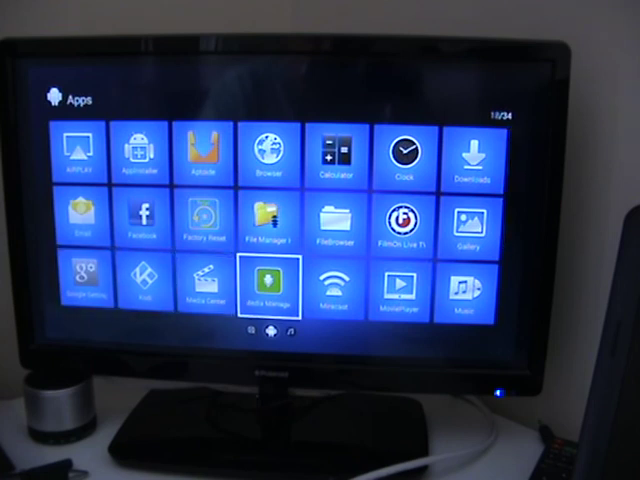